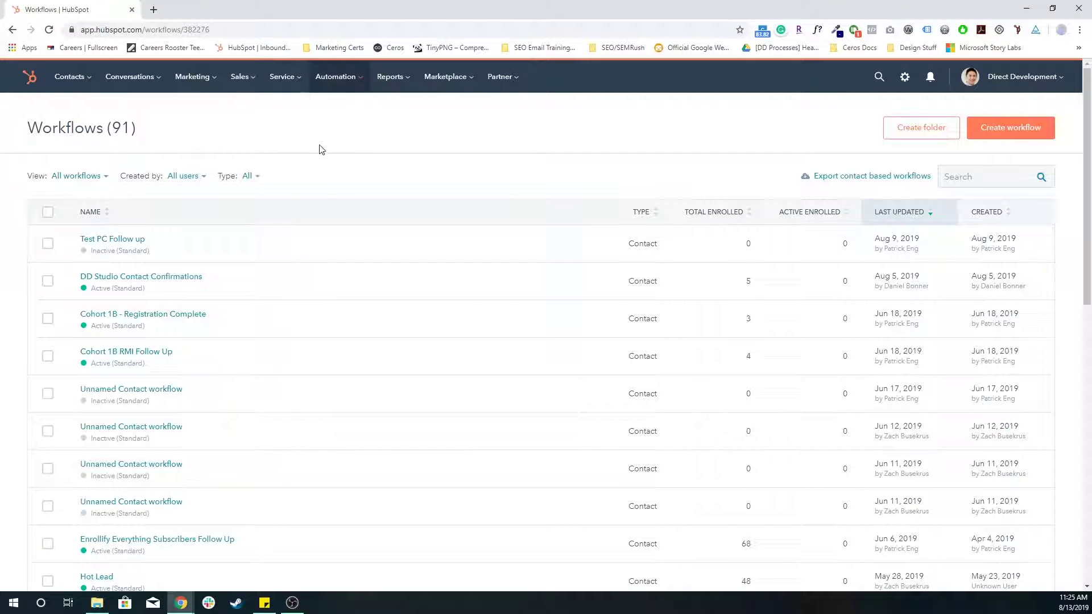
Create a contact-based workflow from scratch titled 'My Deal Creation Workflow'.
left_click(998, 136)
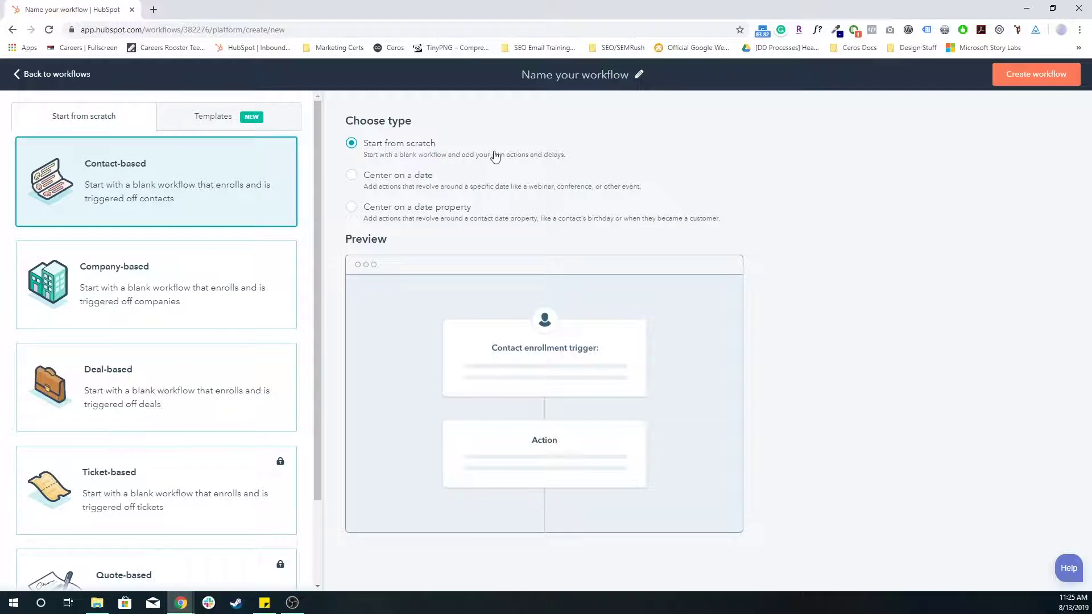
left_click(572, 74)
type("My Deal Sc")
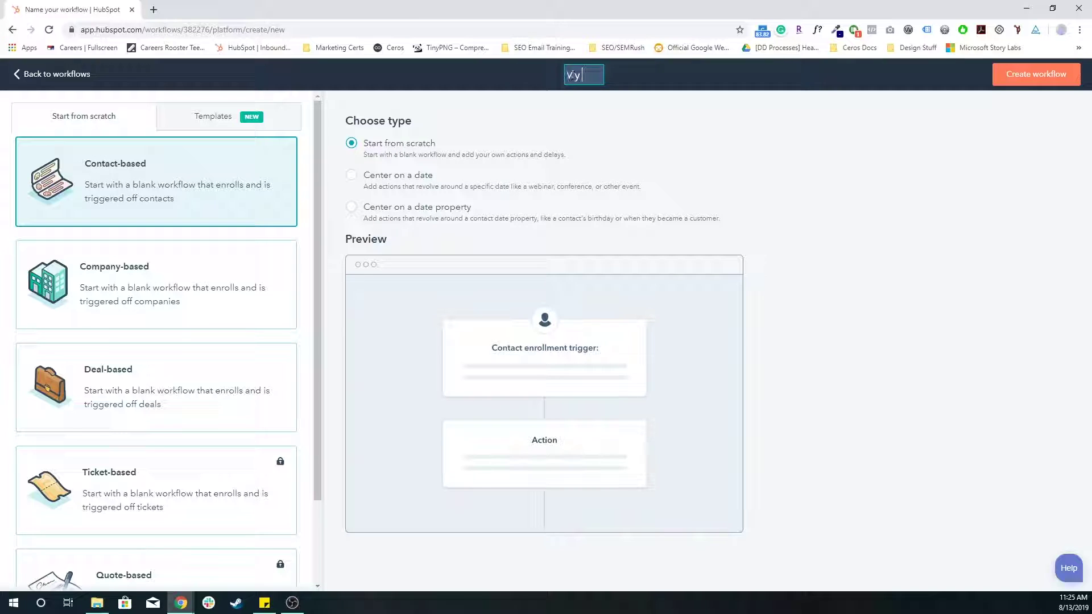
key("BackSpace")
key("BackSpace")
type("Creation Workflow")
left_click(1018, 74)
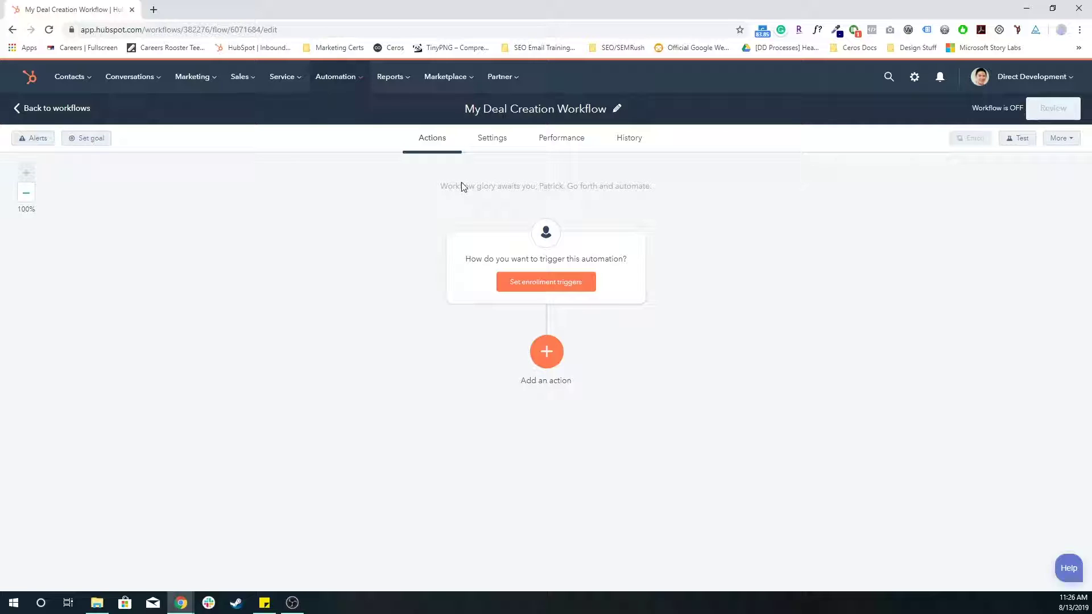
Add and save an enrollment trigger on the HubSpot score property, greater than or equal to 60.
left_click(521, 290)
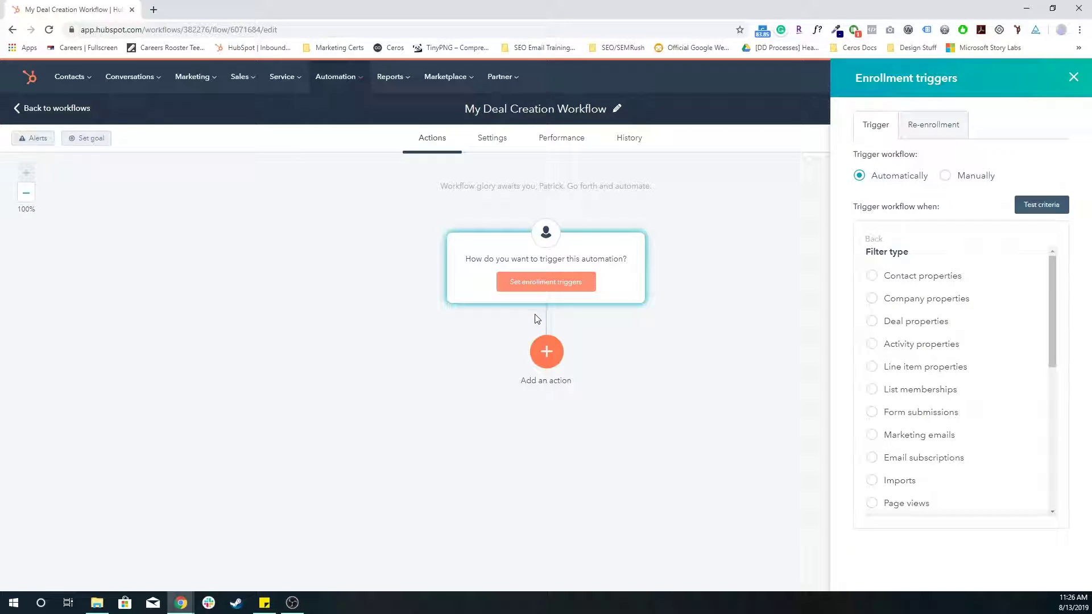
left_click(920, 275)
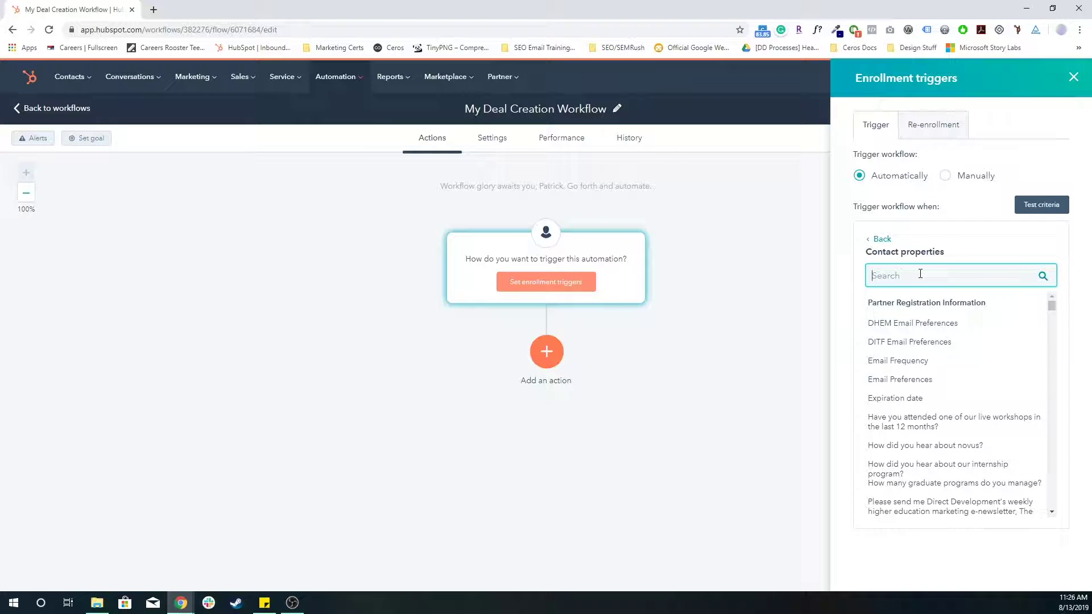
type("score")
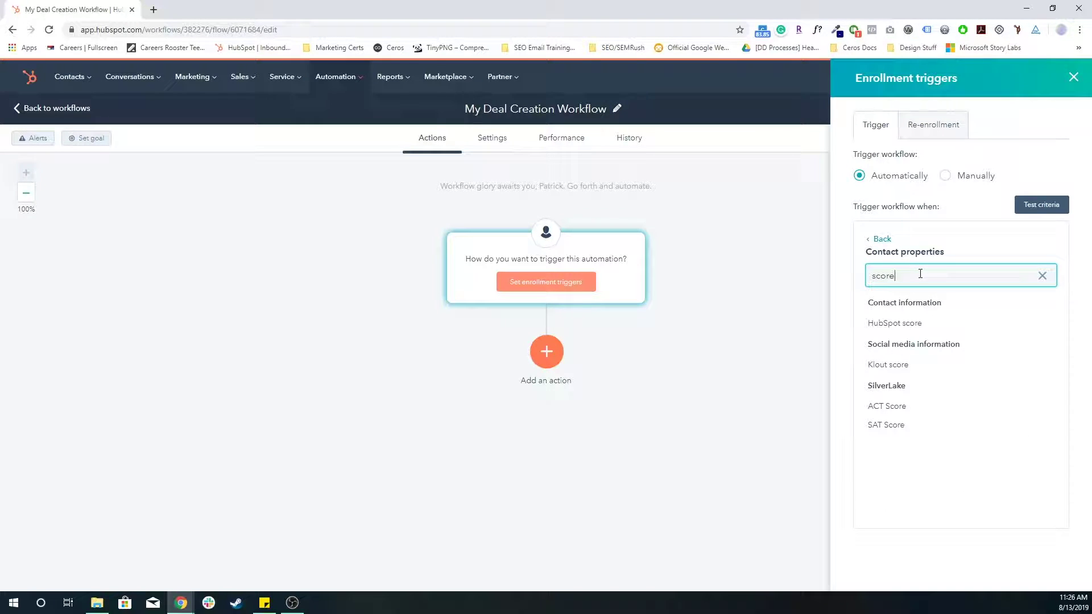
left_click(911, 323)
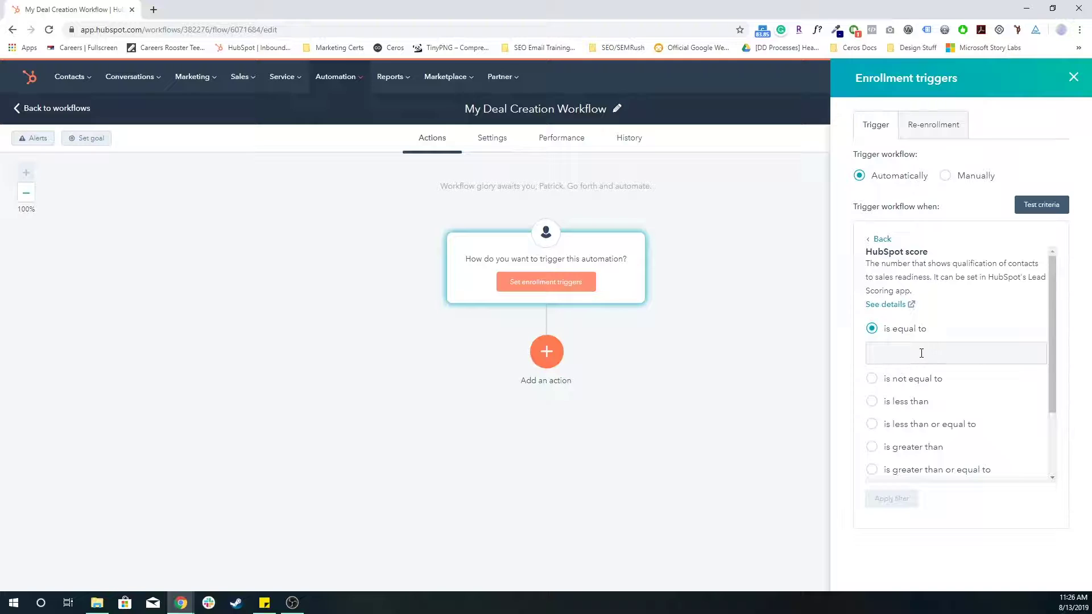
scroll(922, 352, "down", 2)
scroll(921, 350, "up", 1)
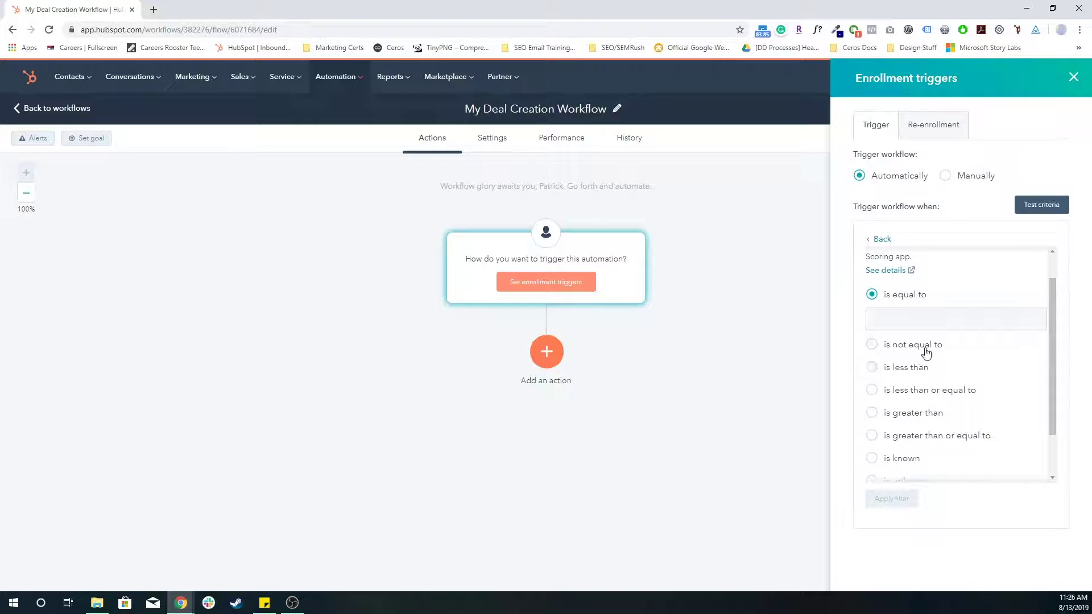
scroll(926, 356, "down", 1)
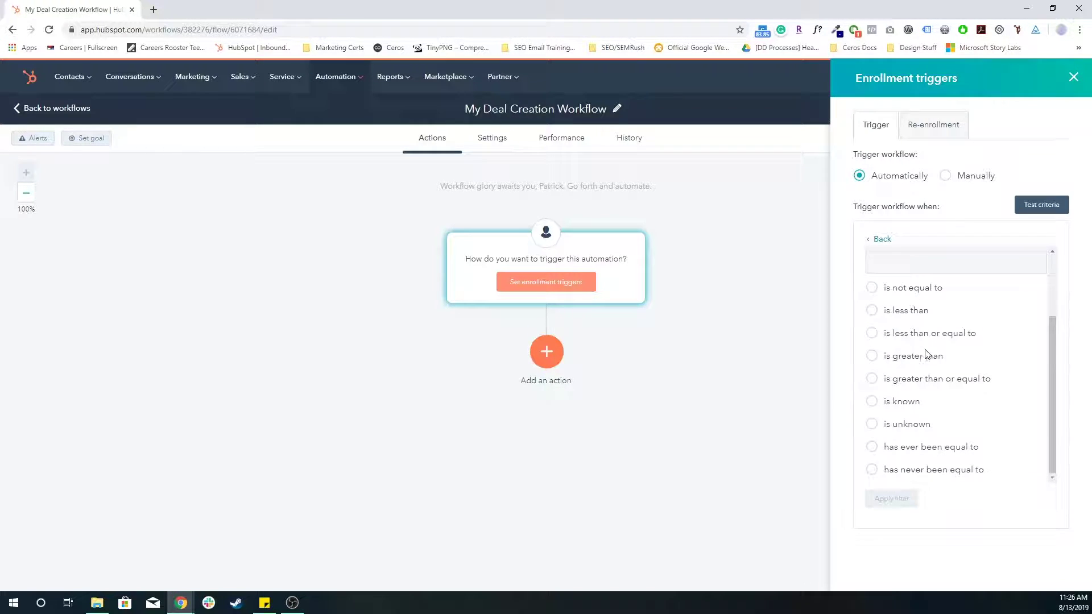
left_click(929, 384)
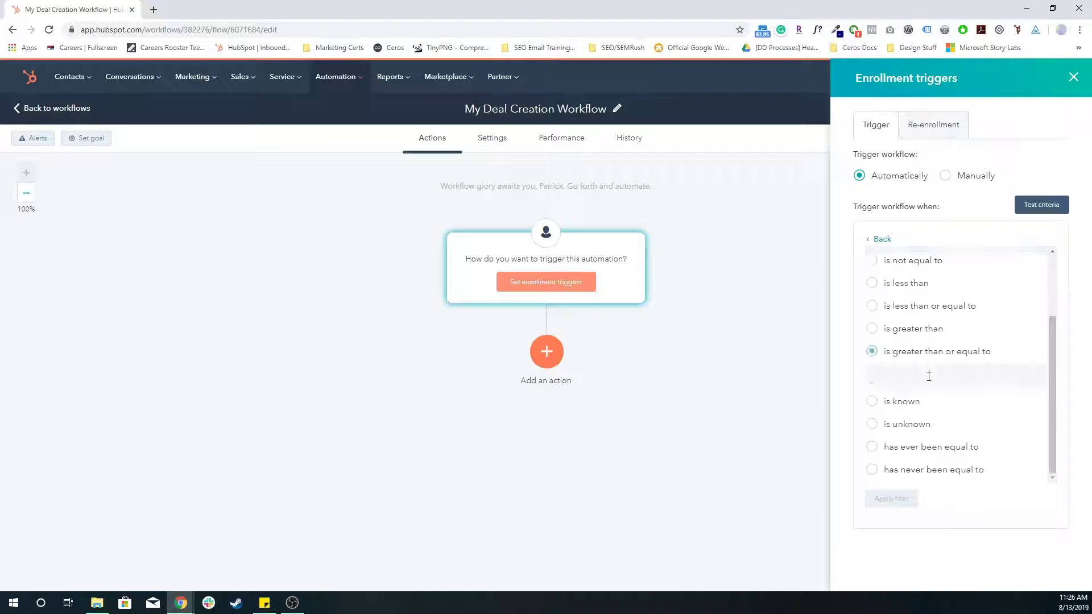
left_click(928, 373)
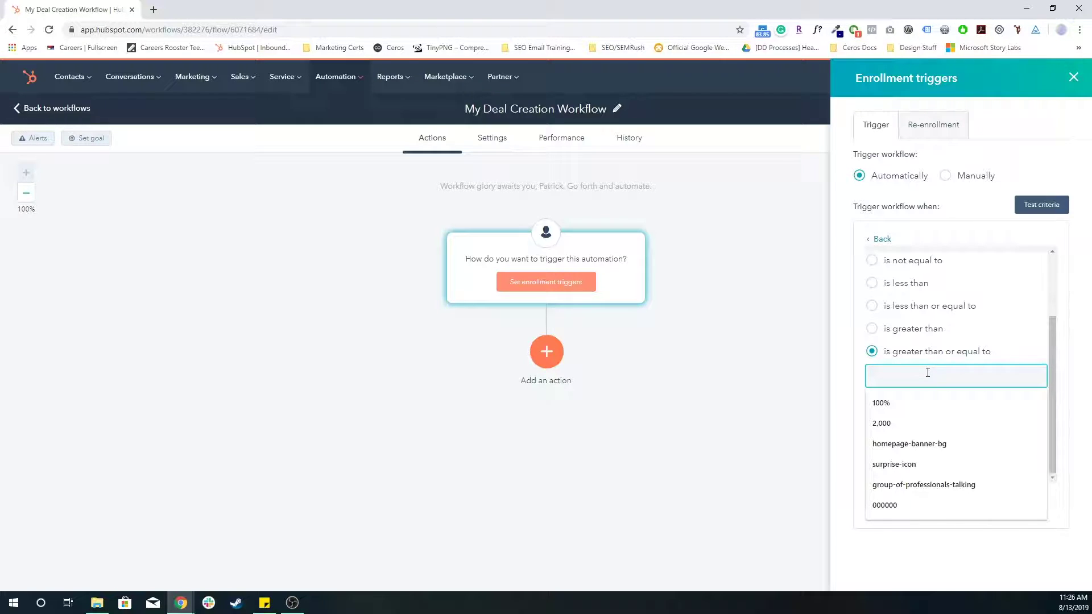
type("60")
left_click(904, 508)
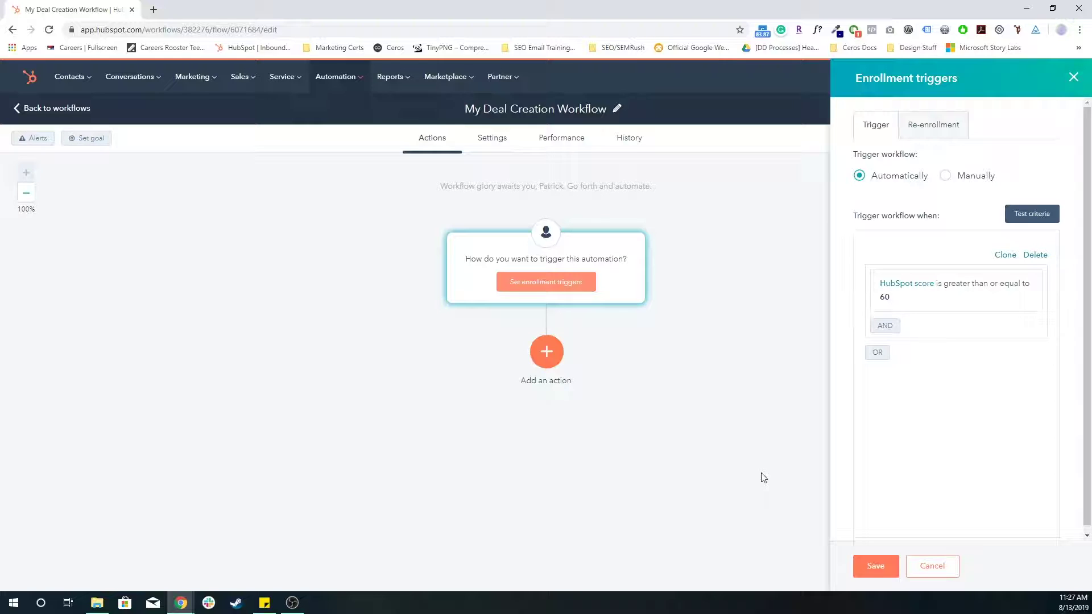
left_click(887, 566)
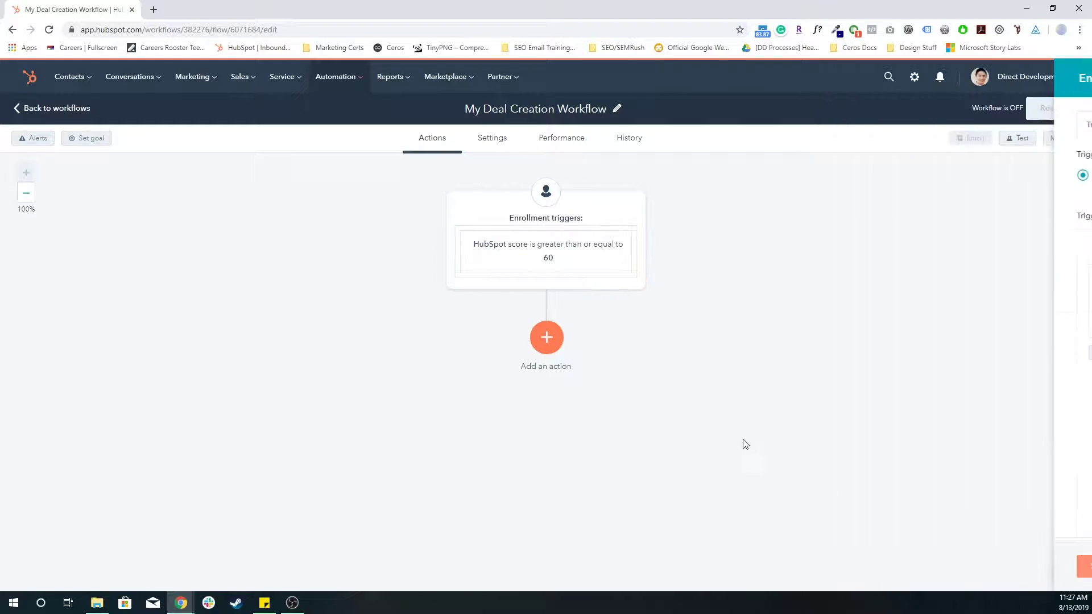
Add a Create deal action after the trigger, owned by the Contact owner.
left_click(555, 348)
scroll(889, 415, "down", 5)
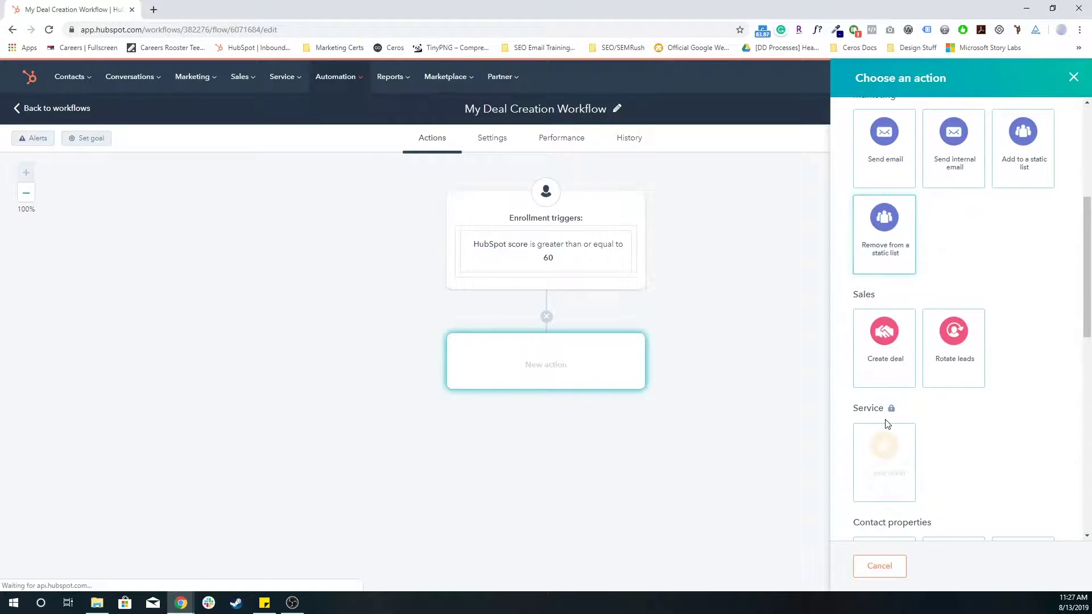
left_click(874, 361)
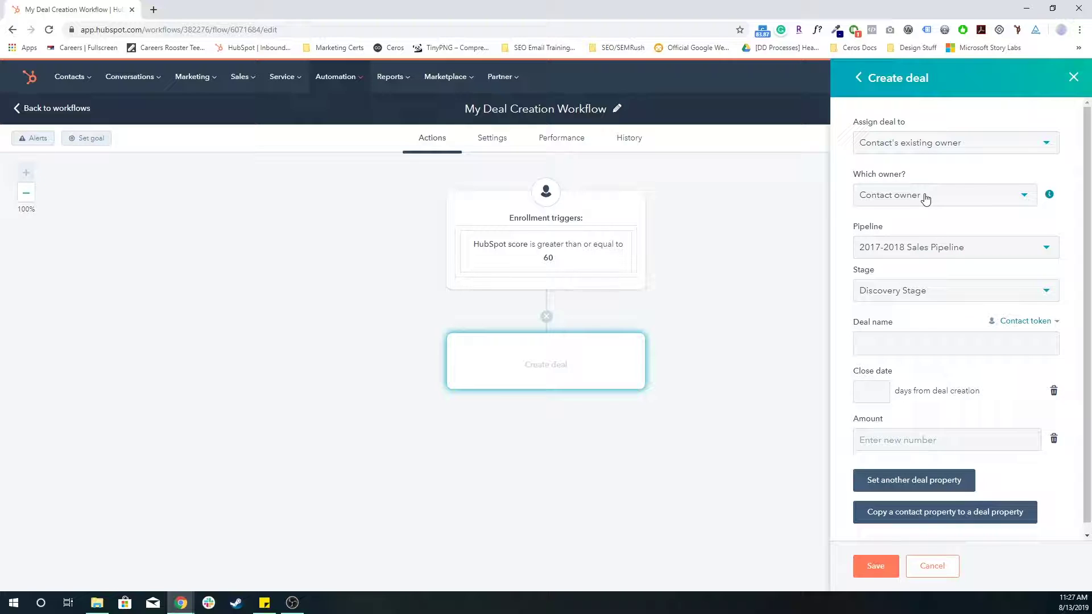
left_click(993, 202)
left_click(987, 196)
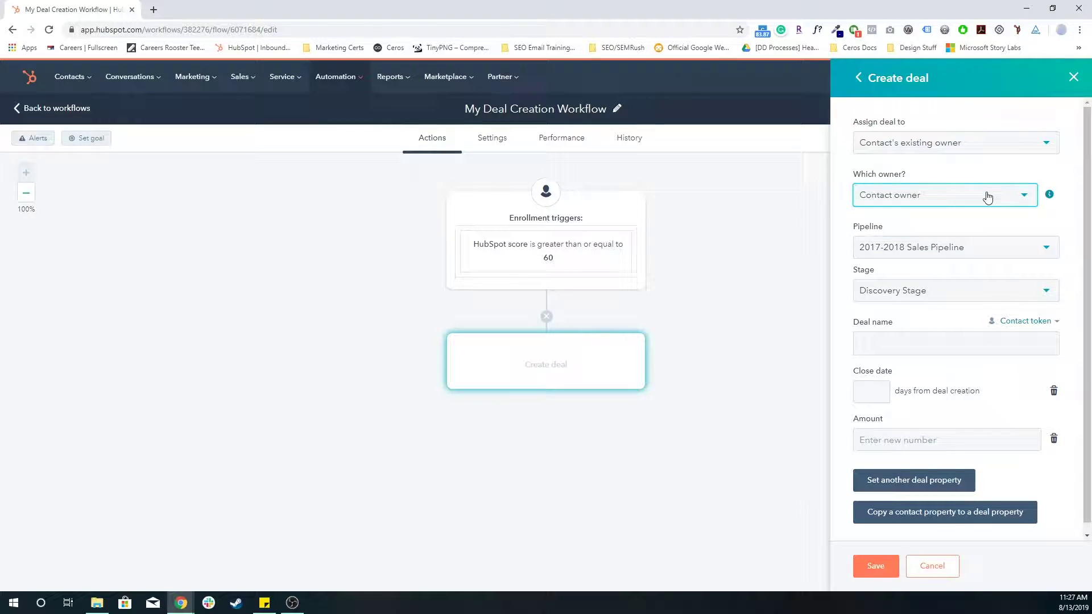
Keep the deal in the 2017-2018 Sales Pipeline at Discovery Stage.
left_click(980, 249)
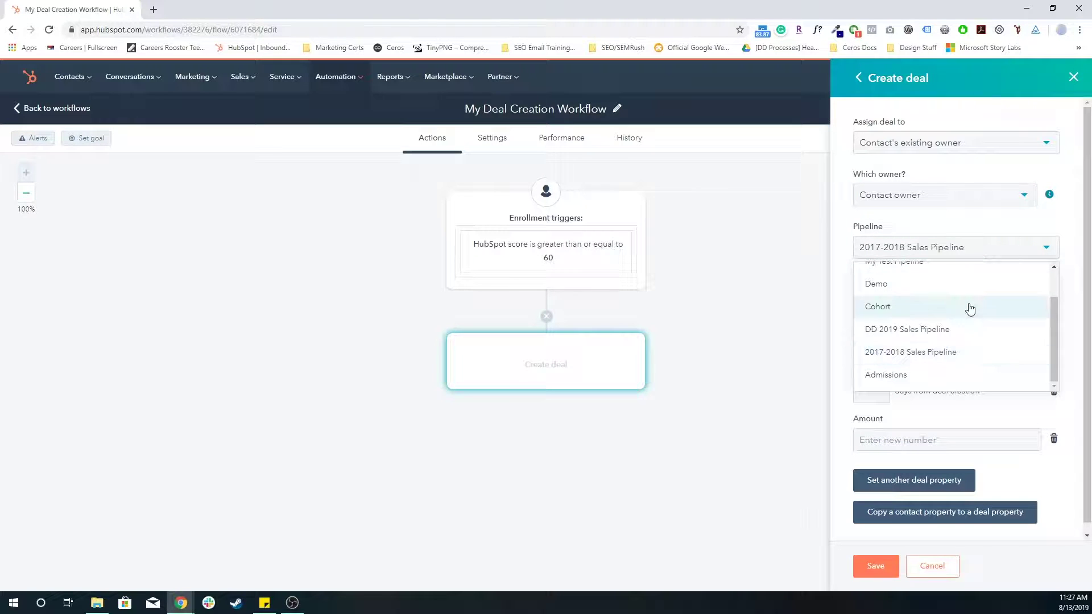
scroll(962, 334, "up", 1)
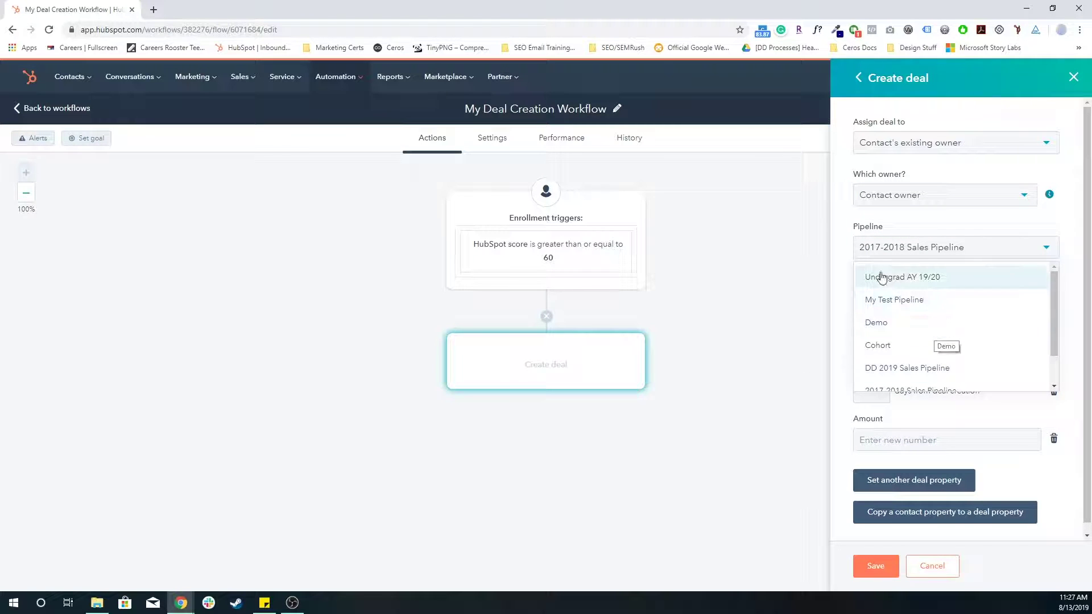
left_click(848, 243)
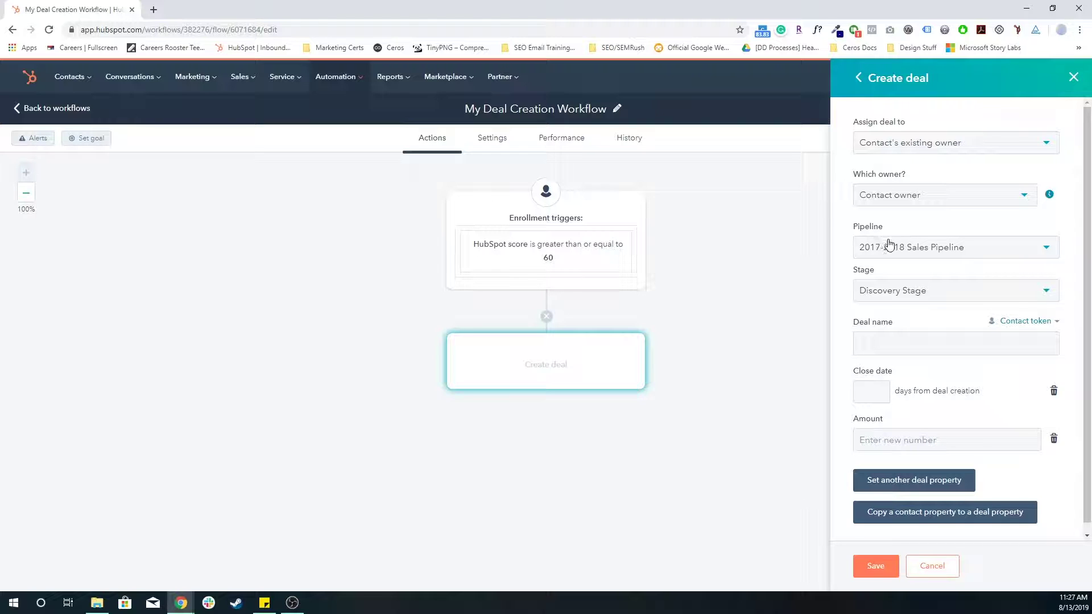
left_click(895, 286)
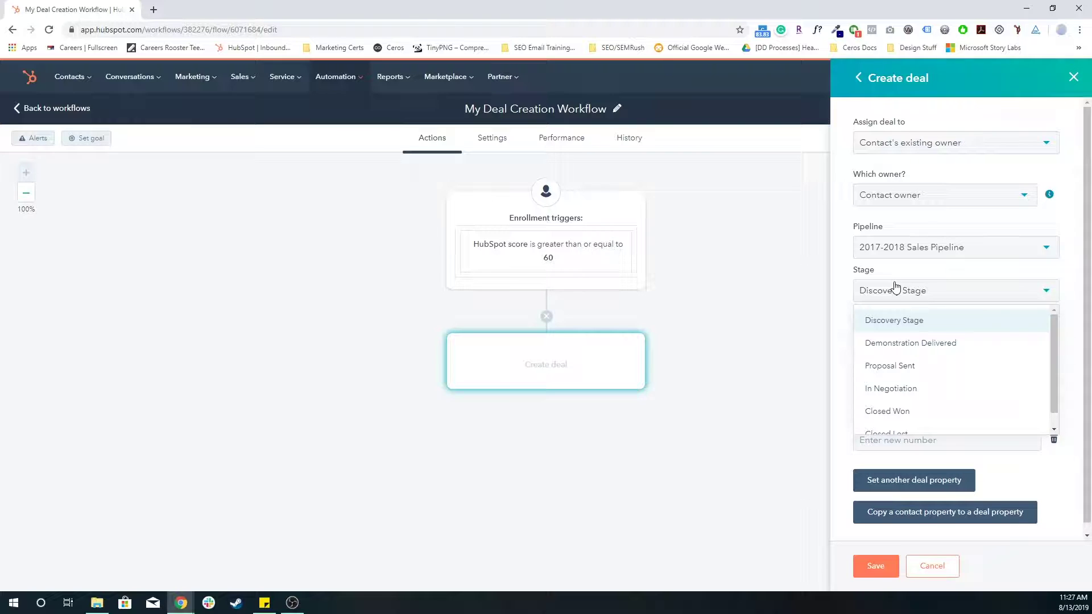
scroll(904, 356, "down", 1)
scroll(916, 377, "up", 1)
left_click(927, 324)
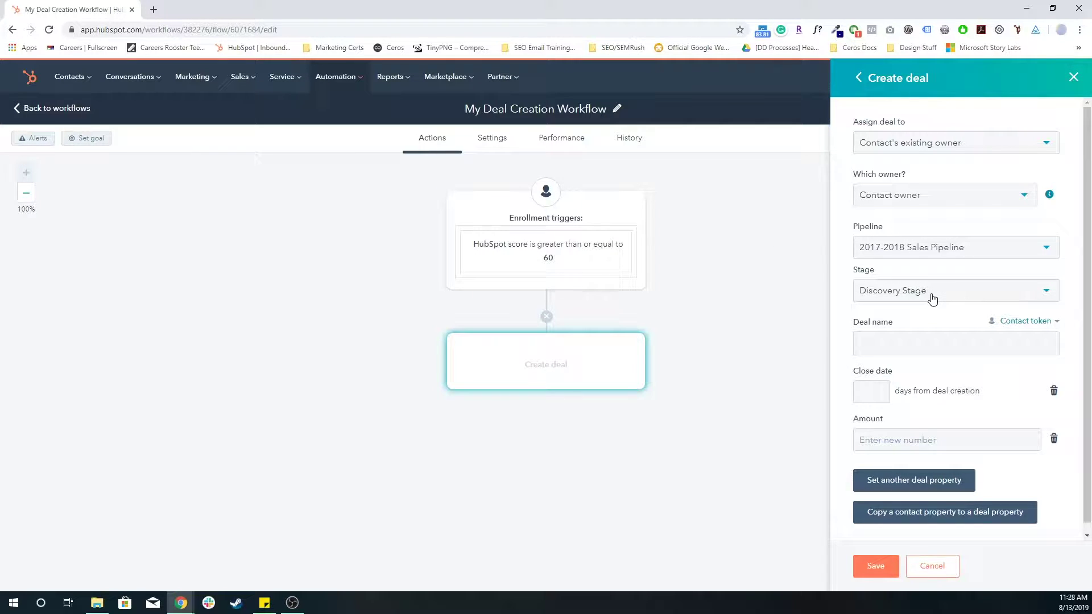
Insert the contact's First name and Last name tokens into the deal name.
left_click(916, 344)
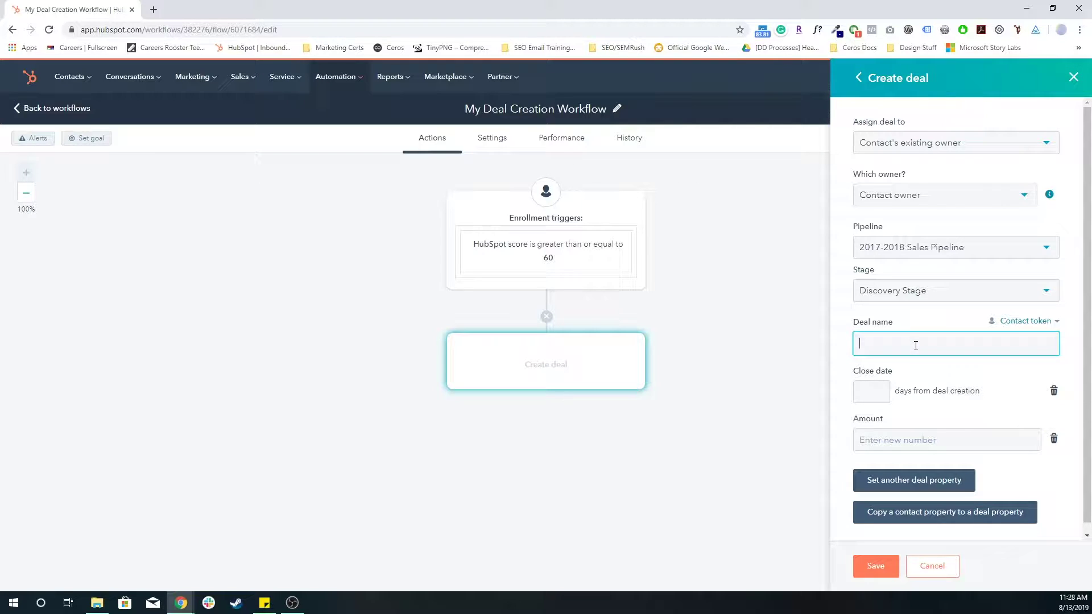
left_click(1017, 322)
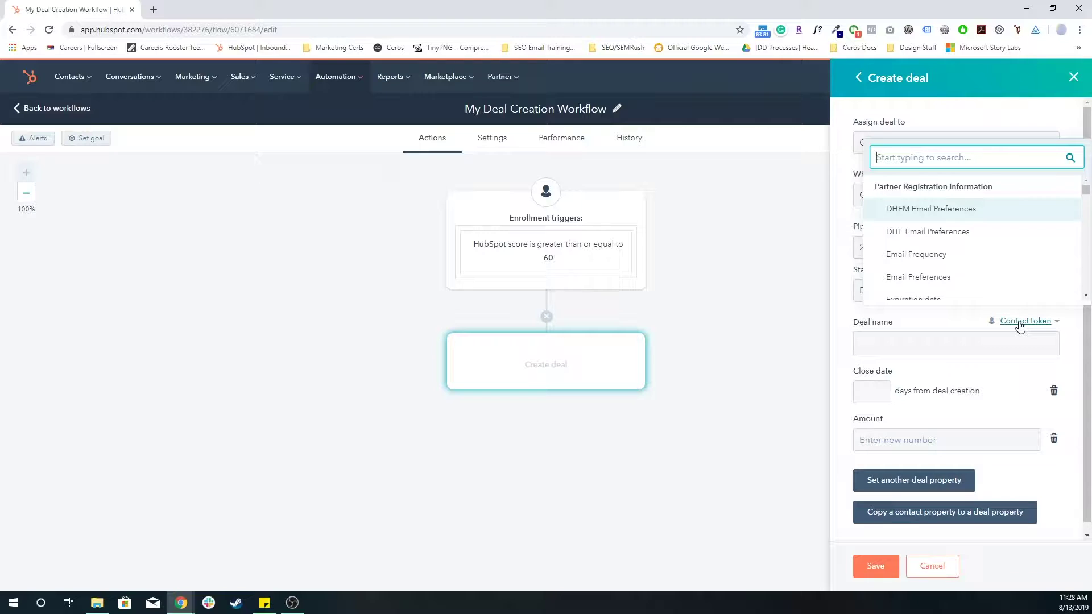
type("first")
scroll(928, 277, "down", 1)
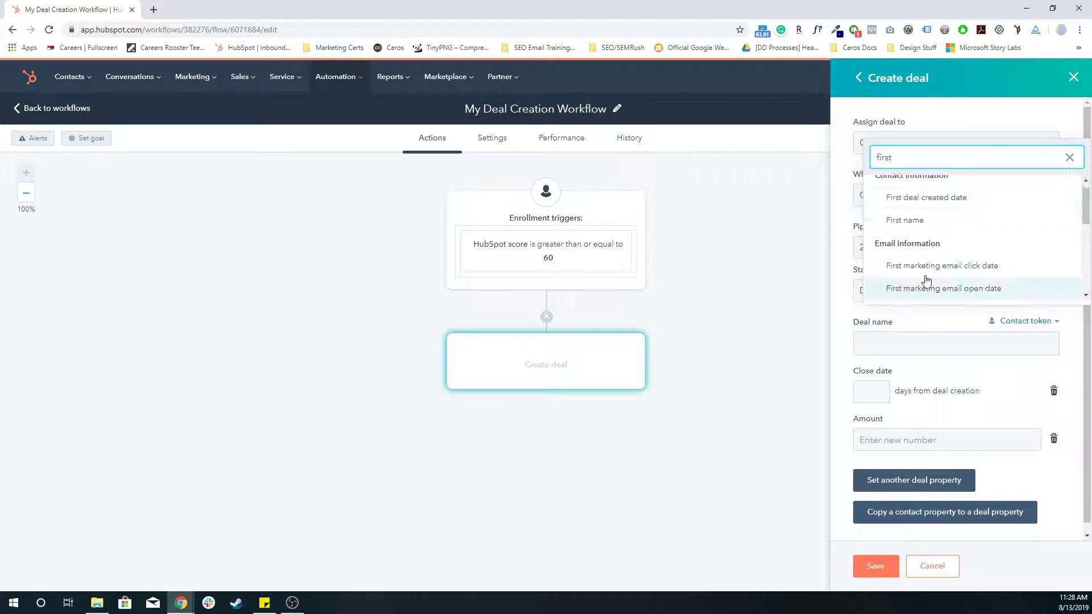
left_click(933, 222)
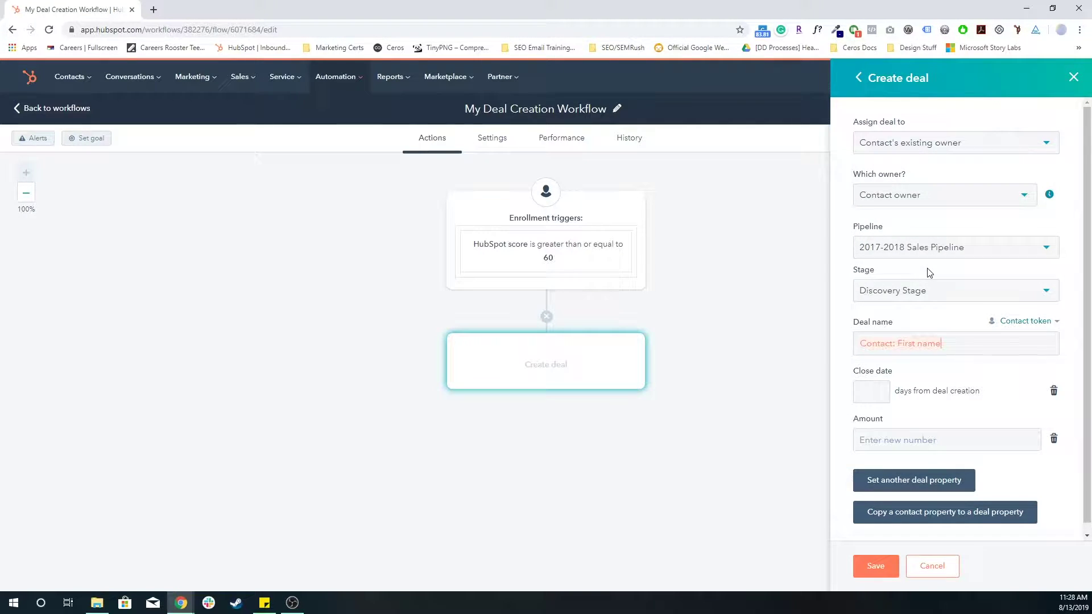
left_click(1046, 319)
type("last")
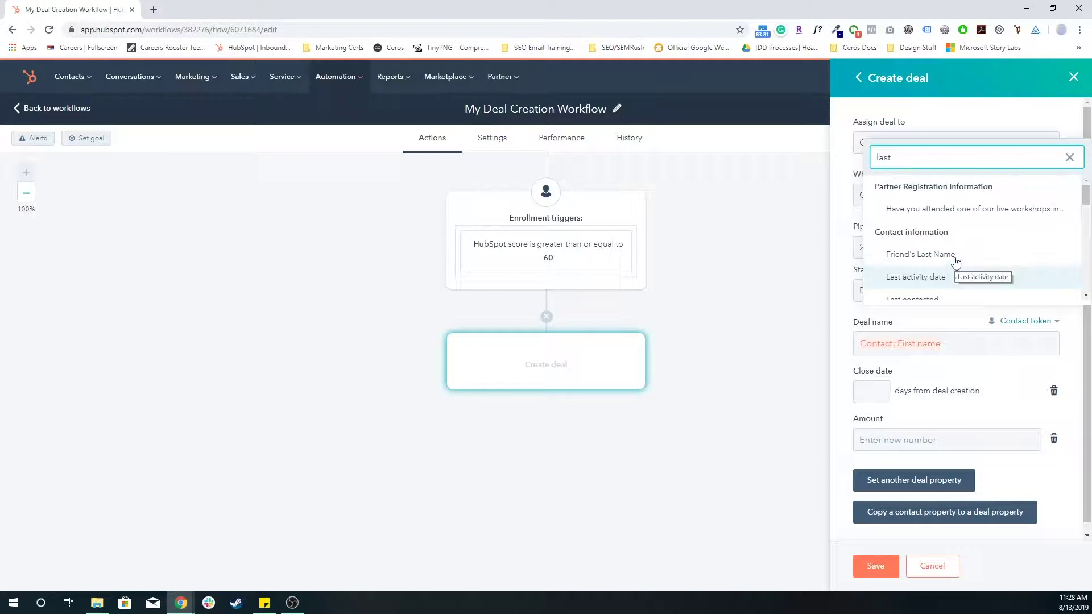
type(" na")
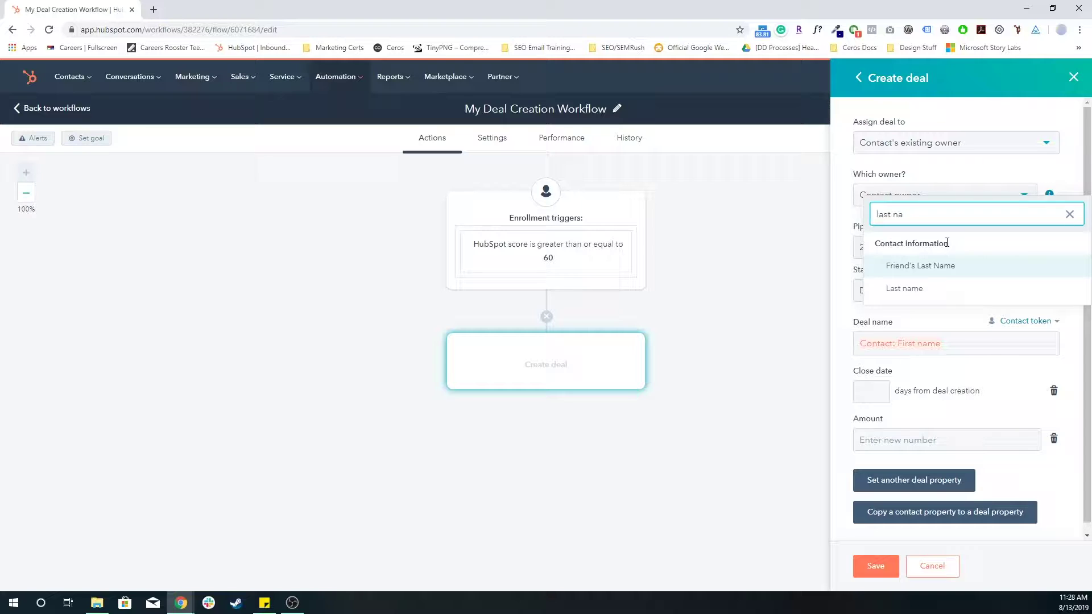
left_click(909, 289)
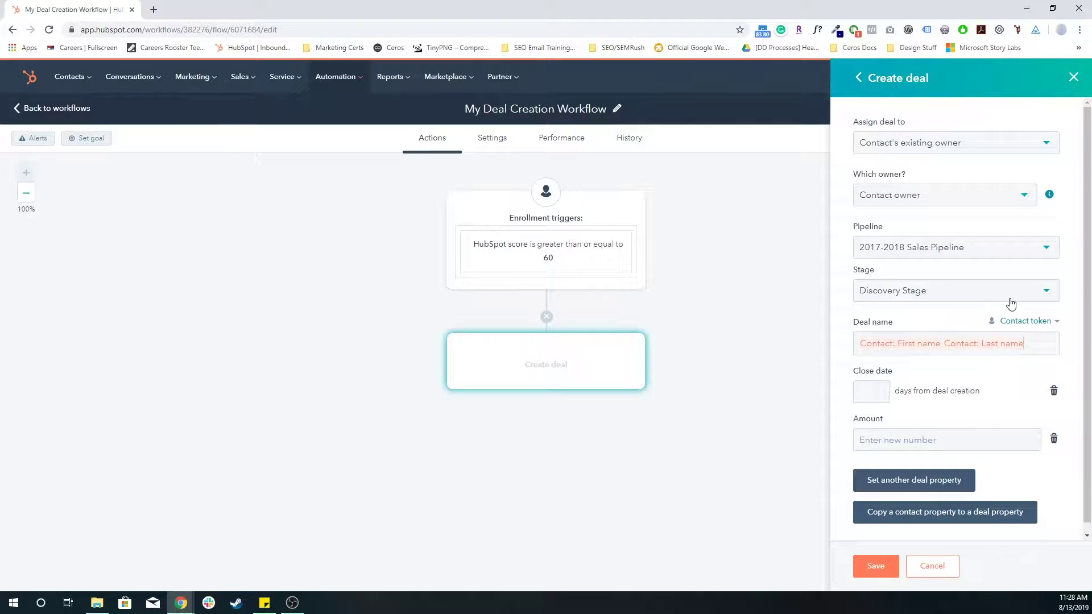
Append the word 'Donor' after the name tokens.
type("Donor")
scroll(960, 391, "down", 1)
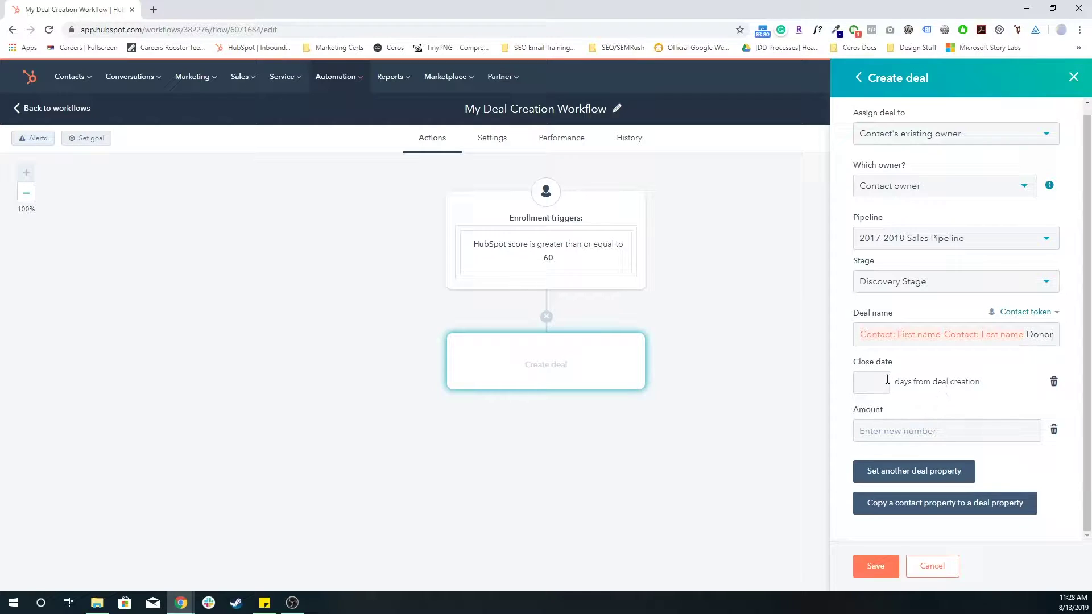
Set the deal's close date to 90 days after creation.
left_click(869, 382)
type("90")
left_click(916, 381)
Set the deal amount to $10,000.00, replacing a mistaken $35,000.00.
left_click(914, 431)
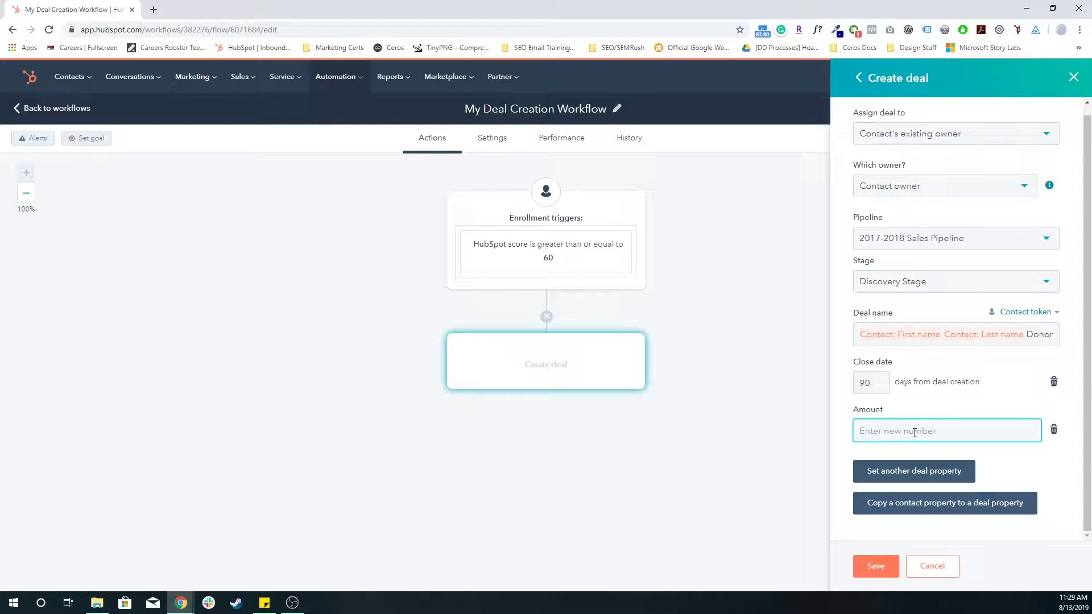
type("35000")
left_click(840, 419)
double_click(881, 430)
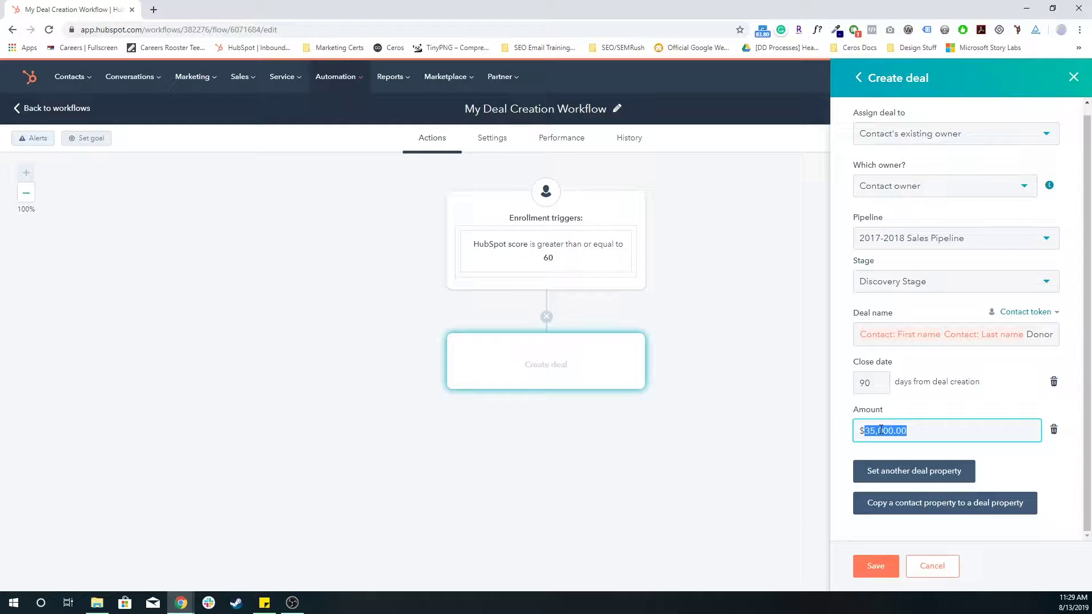
type("10000")
left_click(849, 411)
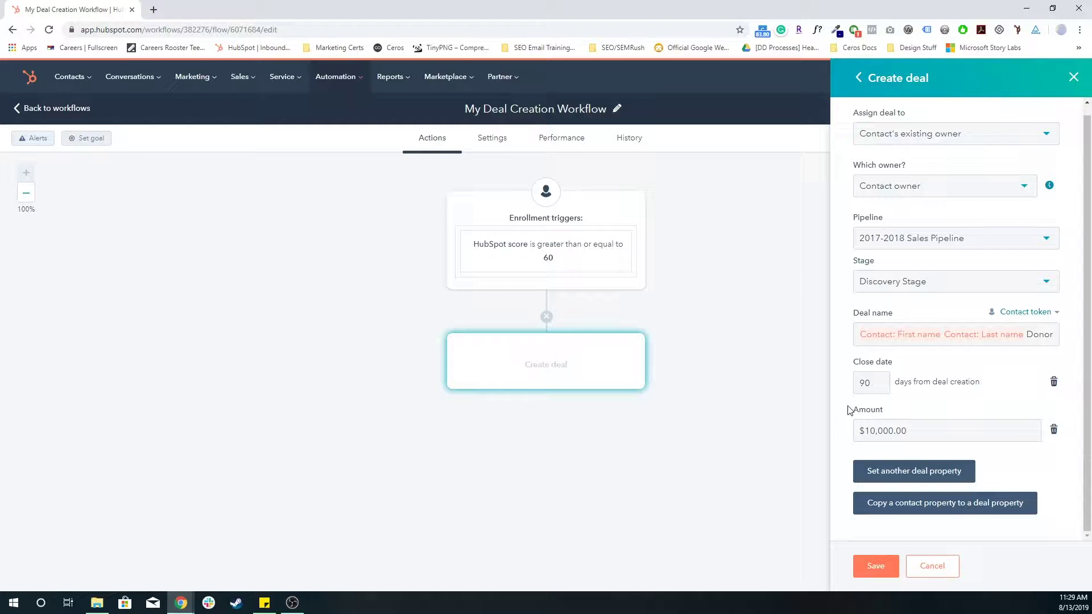
Save the Create deal action, then reopen its card to review and close it unchanged.
left_click(872, 566)
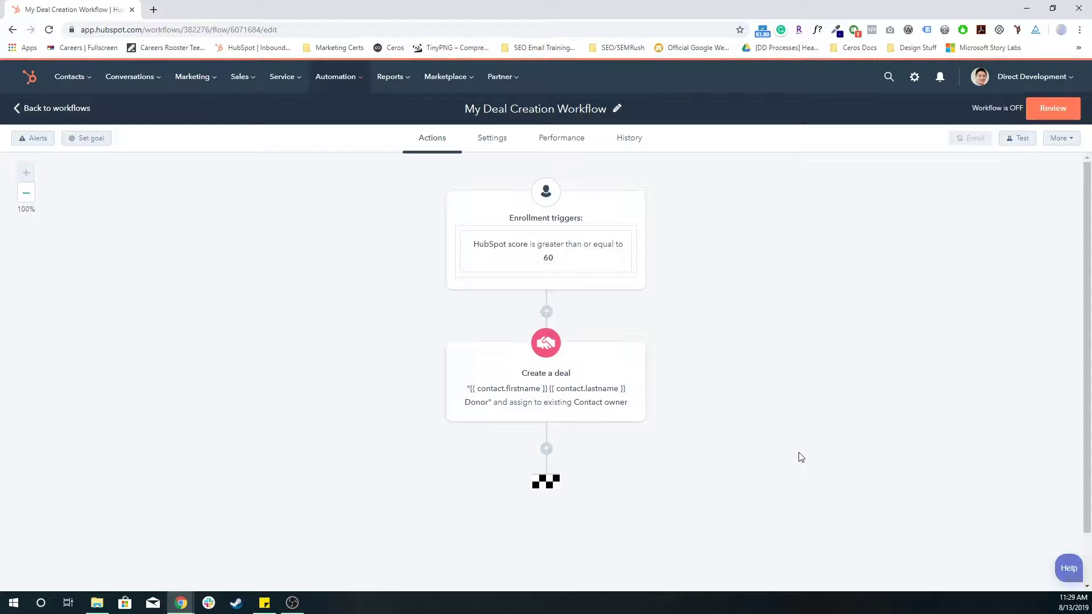
left_click(558, 420)
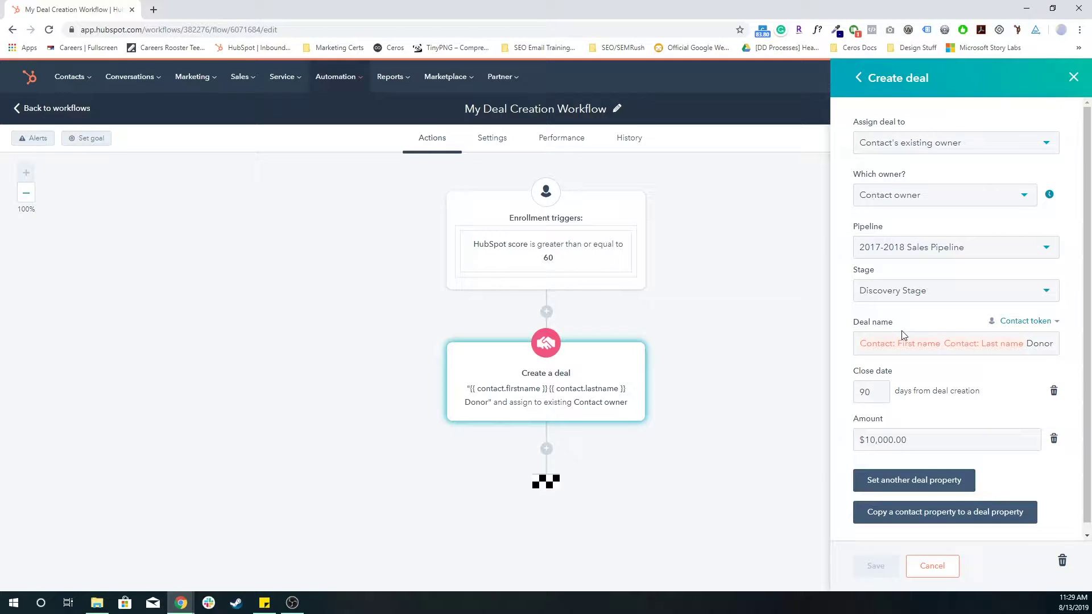
left_click(1072, 77)
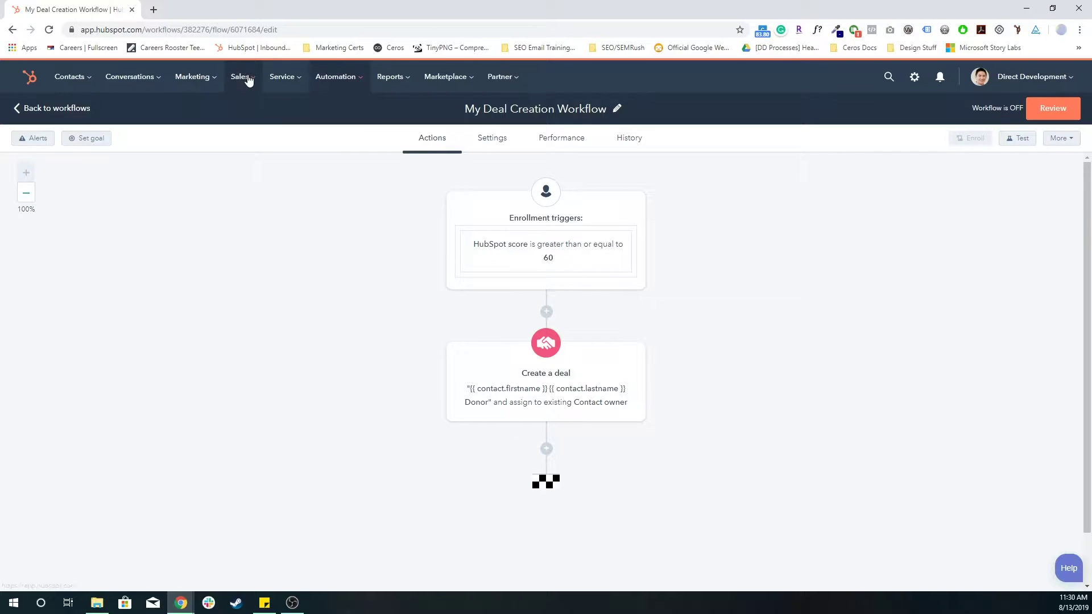
Check the Deals board, then reopen My Deal Creation Workflow from the Workflows list.
left_click(252, 107)
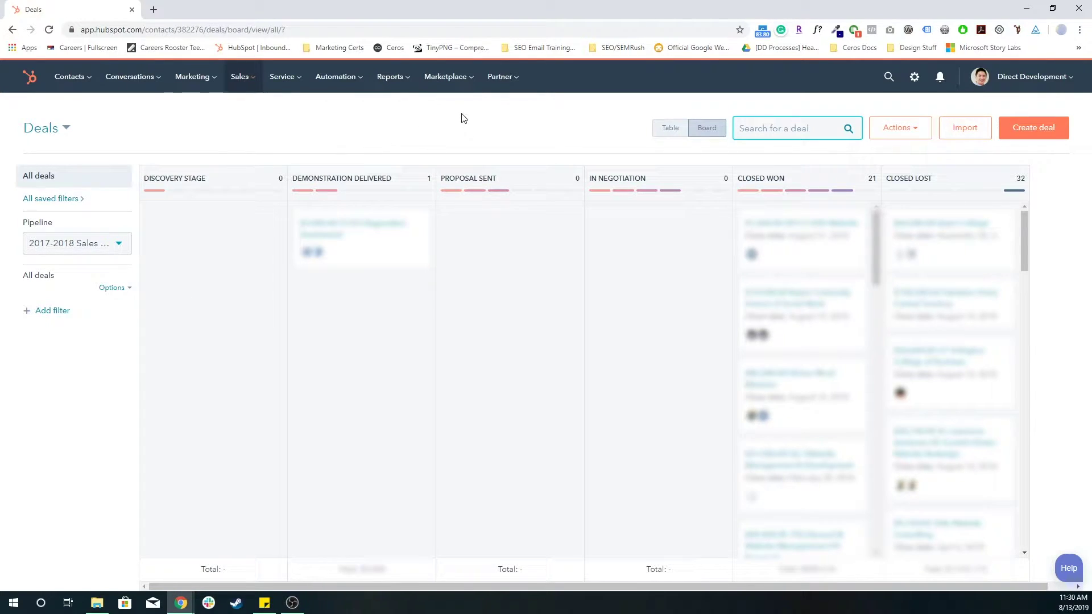
left_click(351, 90)
left_click(349, 133)
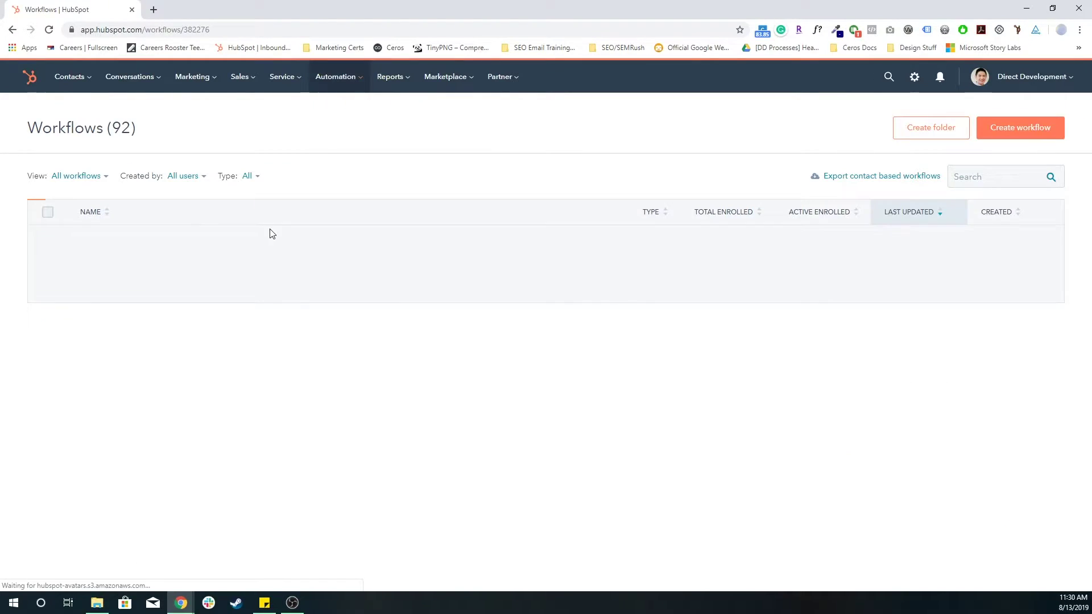
left_click(112, 240)
Reopen the Create a deal action, review its 'Donor' deal name, and save it unchanged.
left_click(496, 358)
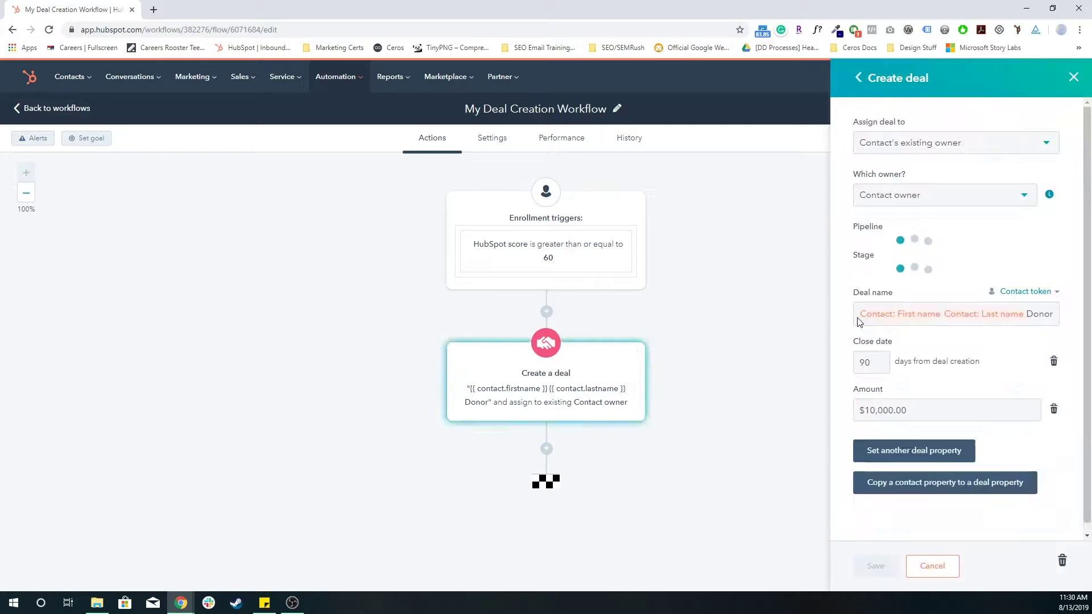
triple_click(1042, 341)
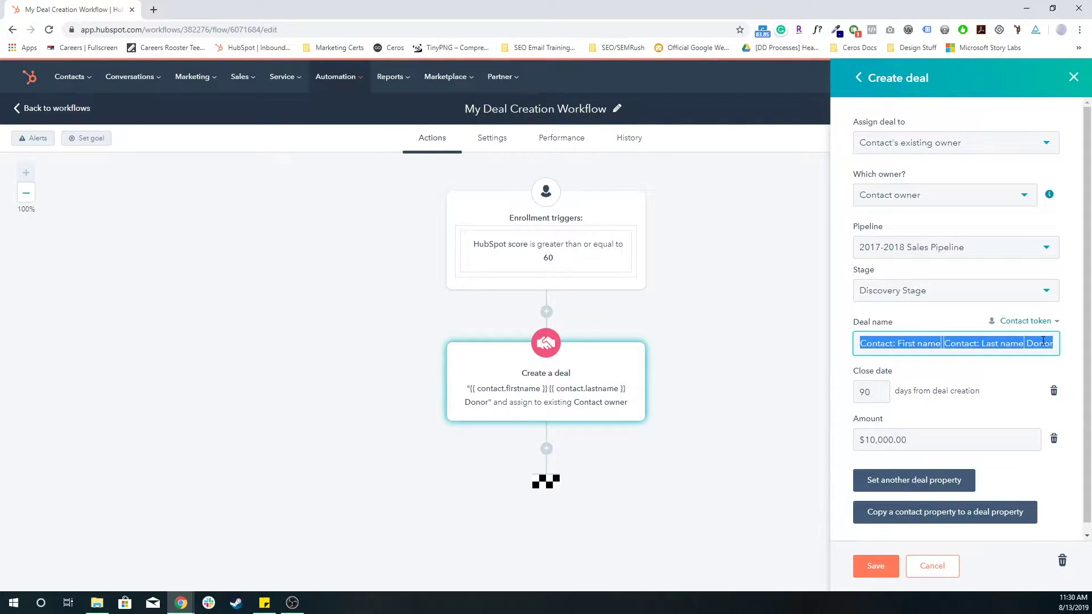
left_click(1042, 341)
triple_click(1042, 341)
double_click(1041, 343)
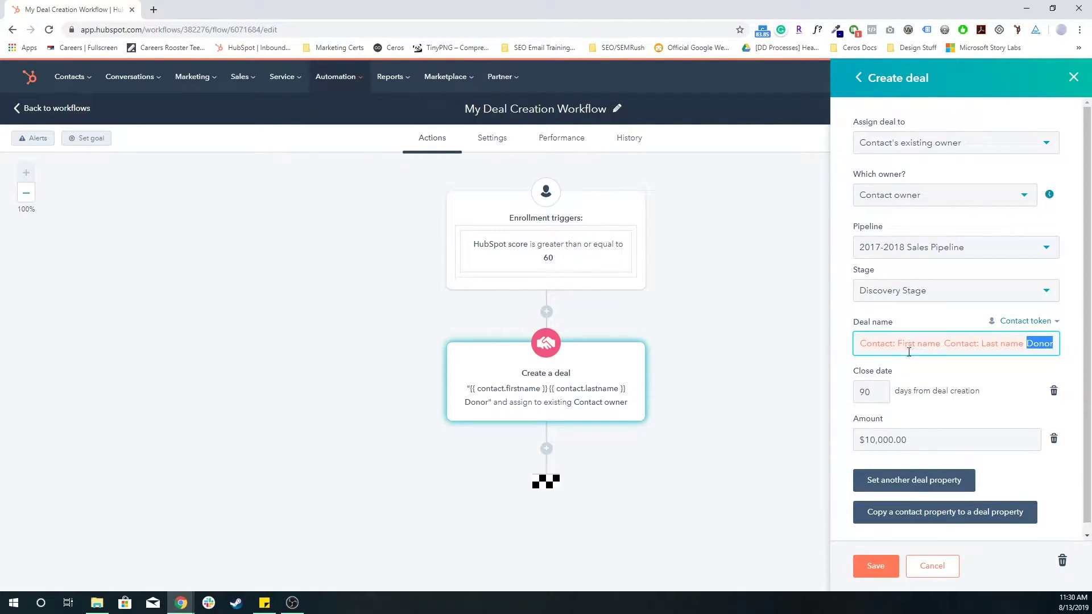
left_click(1012, 363)
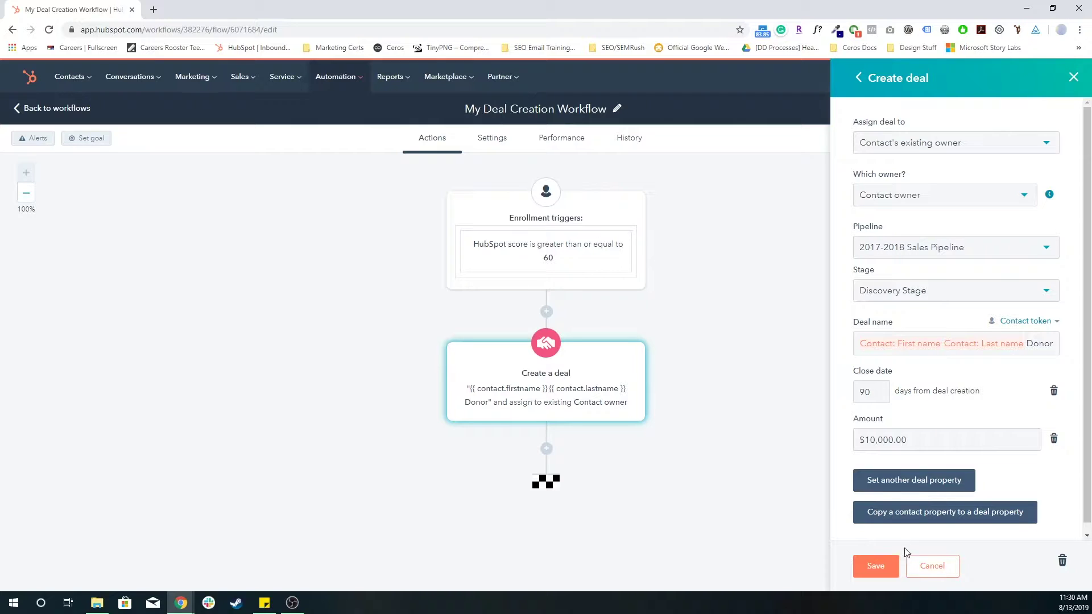
left_click(875, 565)
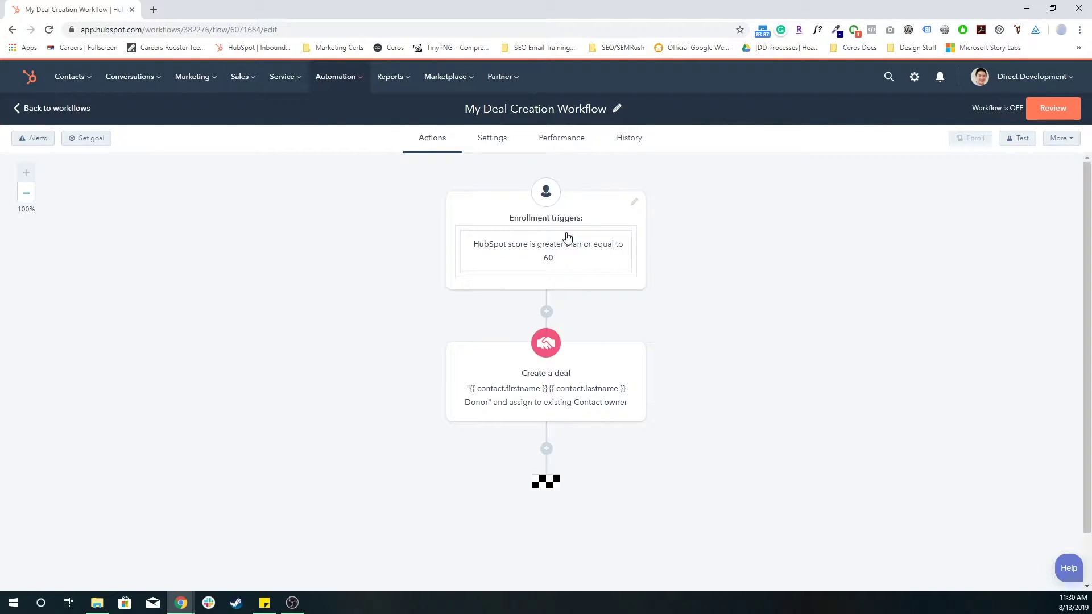
View the workflow's Unenrollment and suppression settings.
left_click(499, 145)
left_click(165, 198)
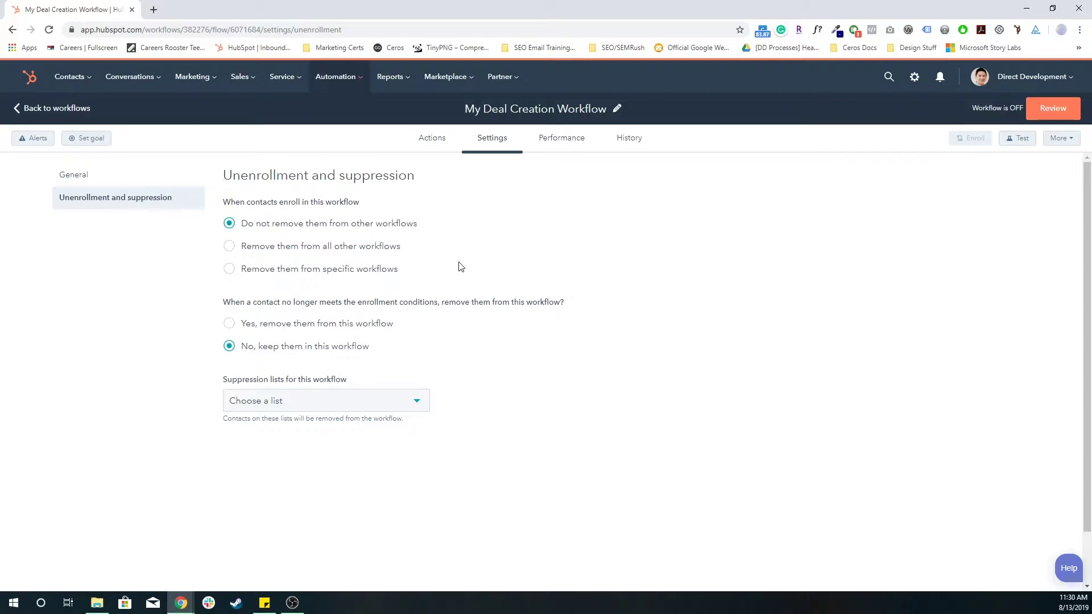
left_click(431, 144)
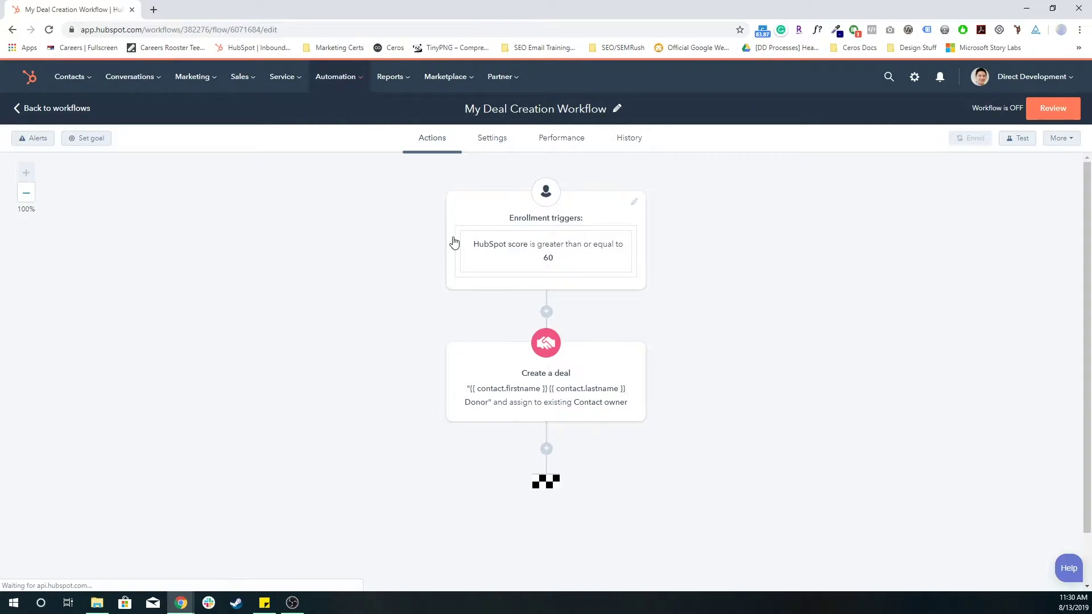
left_click(480, 267)
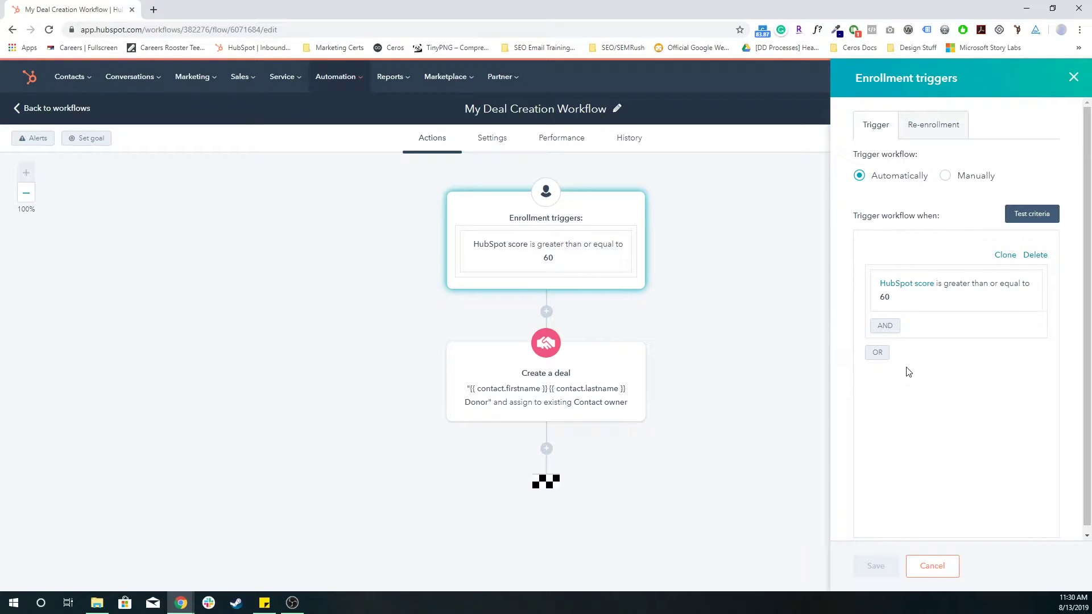
left_click(887, 328)
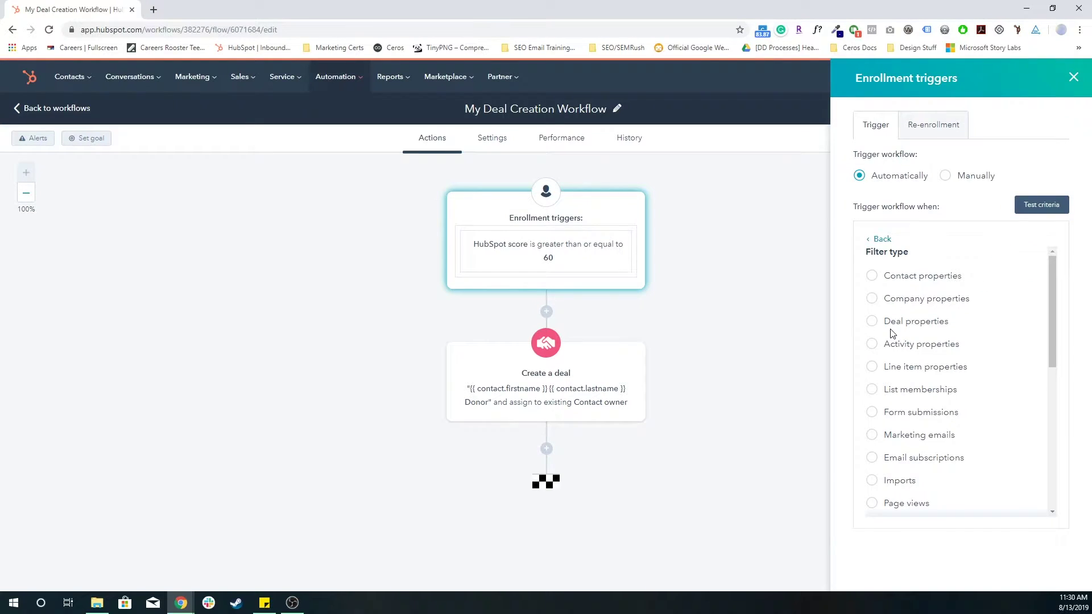
left_click(905, 277)
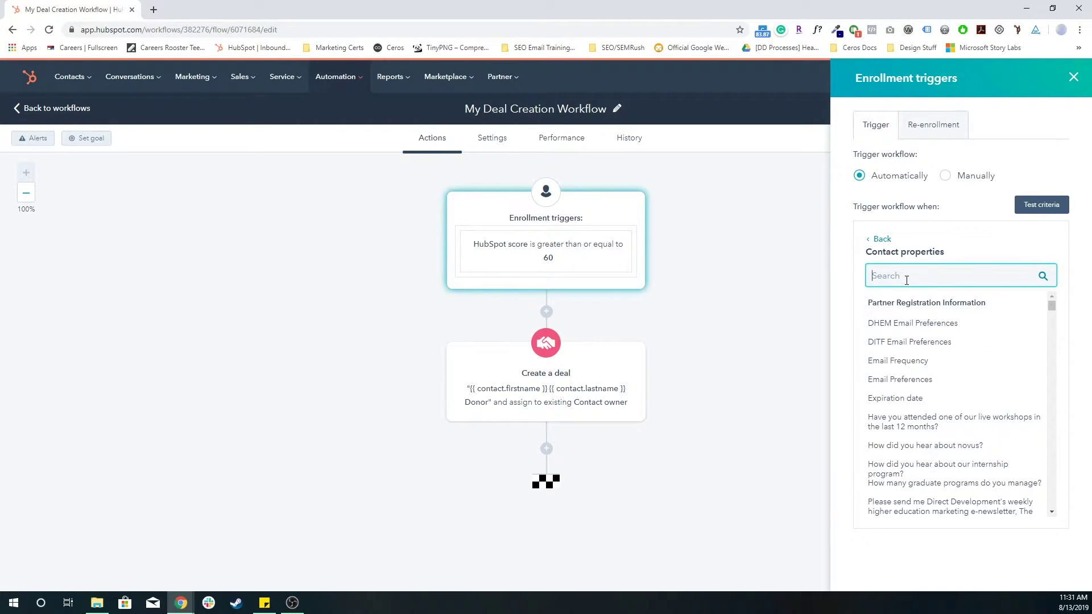
type("associ")
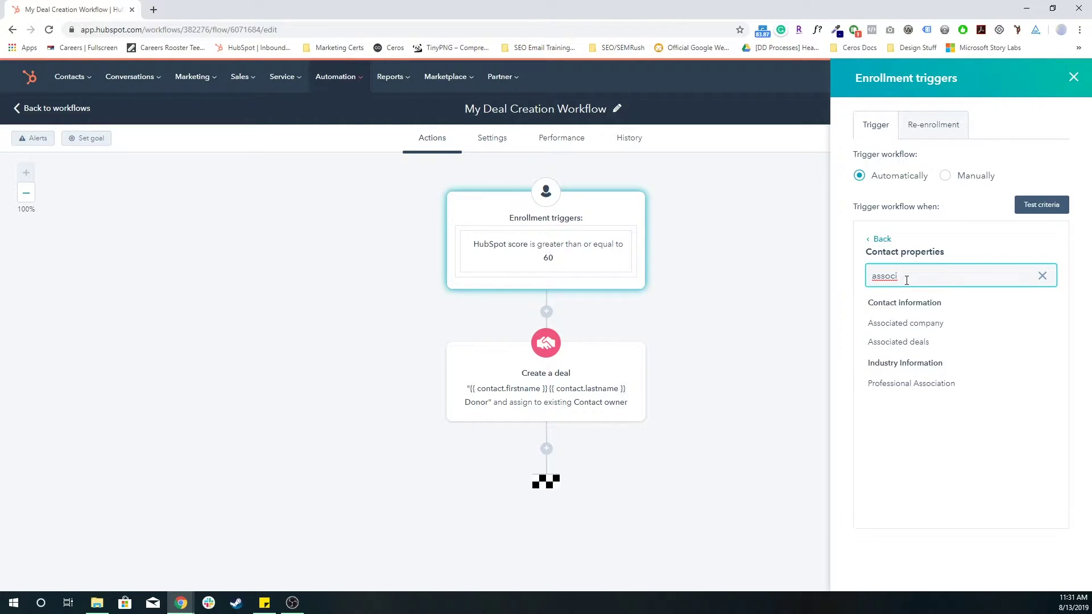
left_click(890, 342)
left_click(940, 346)
type("0")
left_click(891, 498)
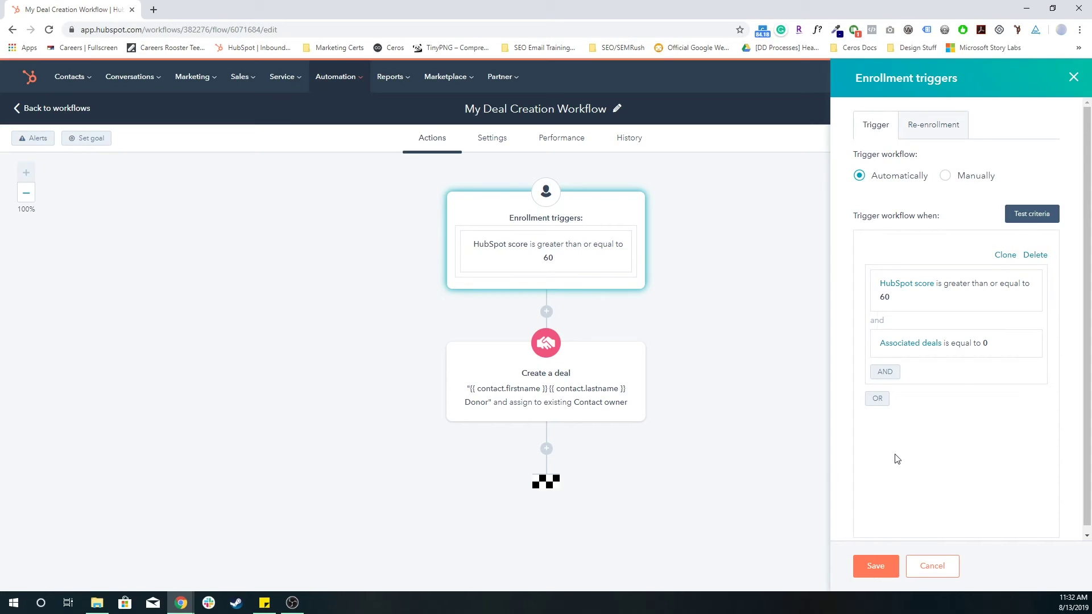
left_click(931, 573)
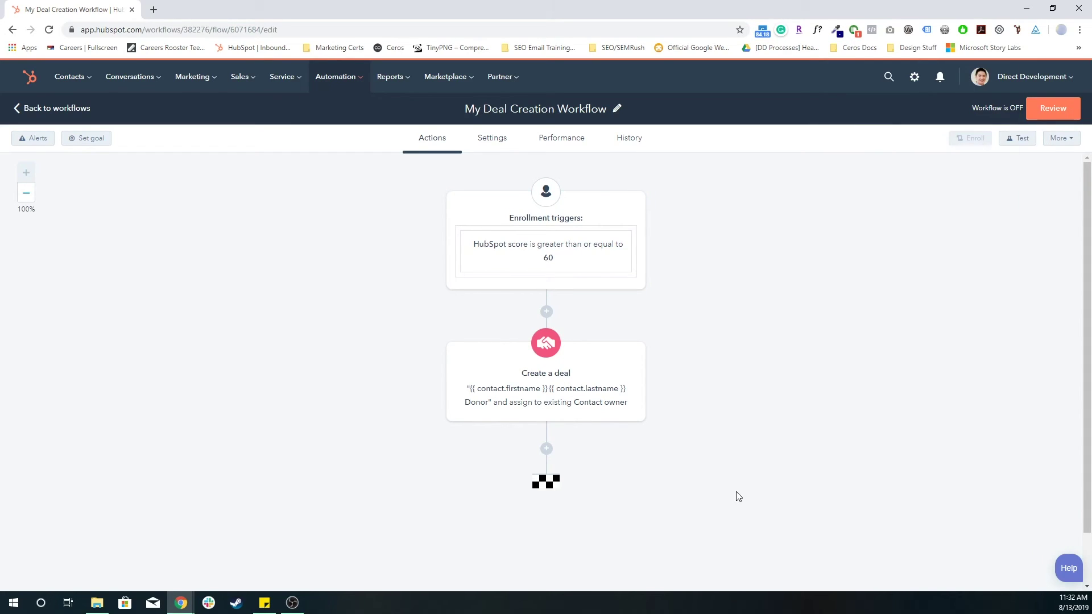